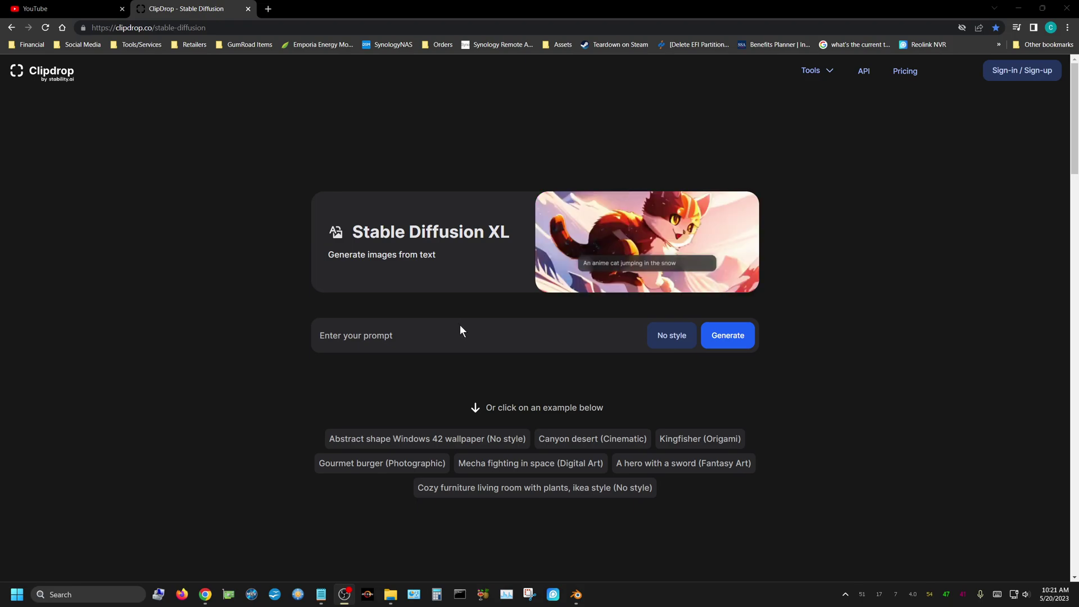
Generate images from the prompt "Medieval wizard cat casting a spell" with no style, skipping the subscription offer
left_click(405, 339)
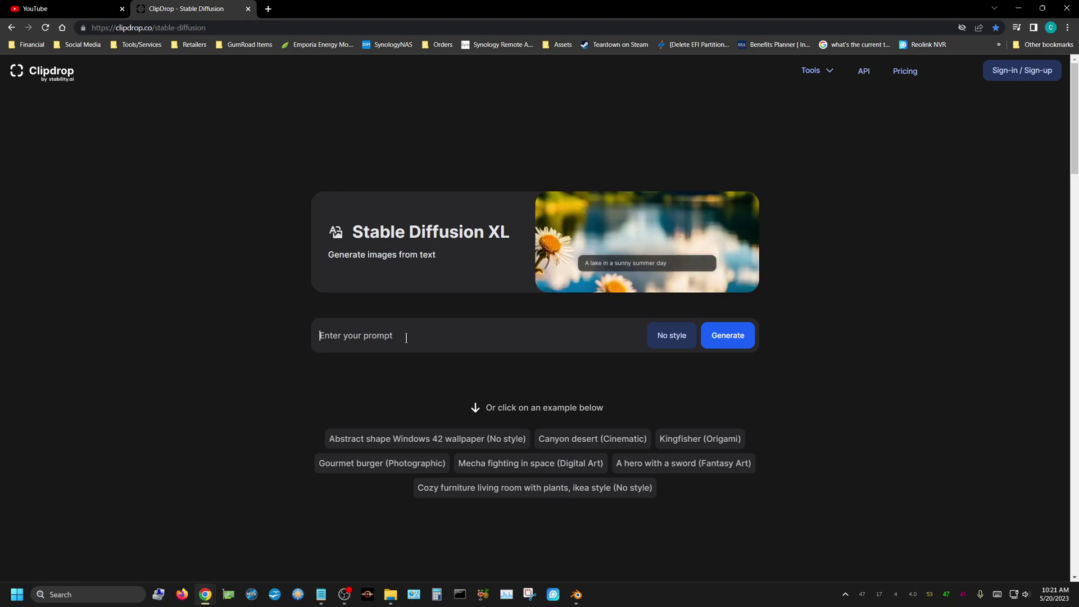
type("M")
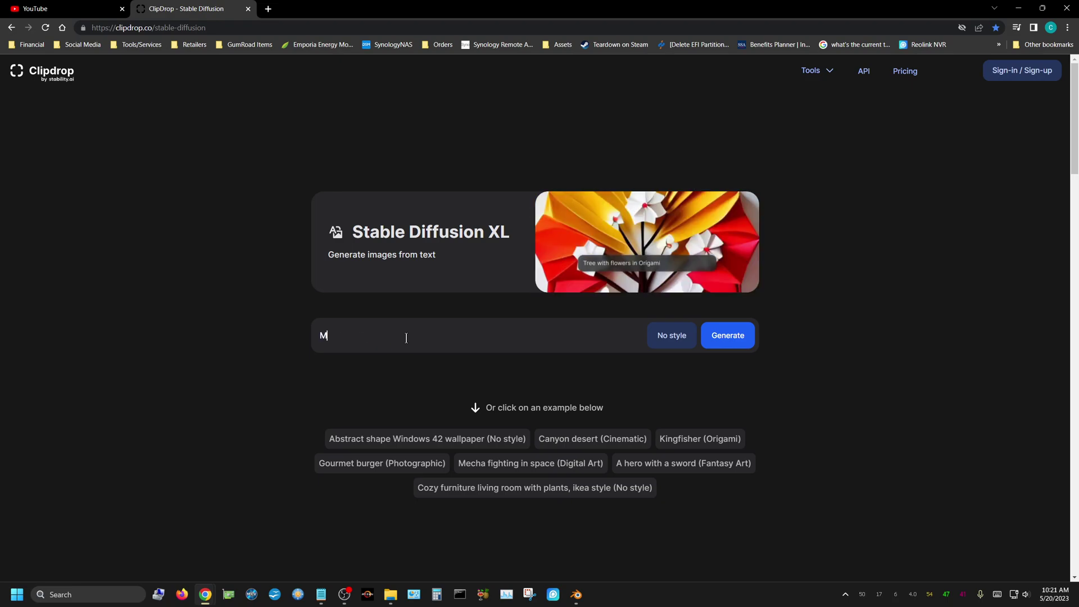
type("edie")
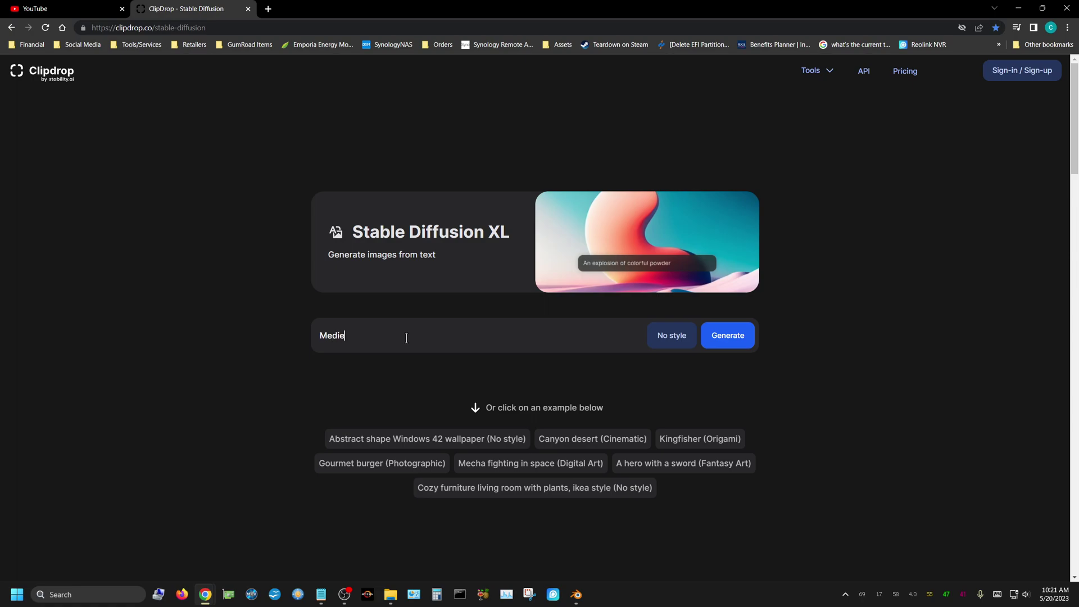
type("val w")
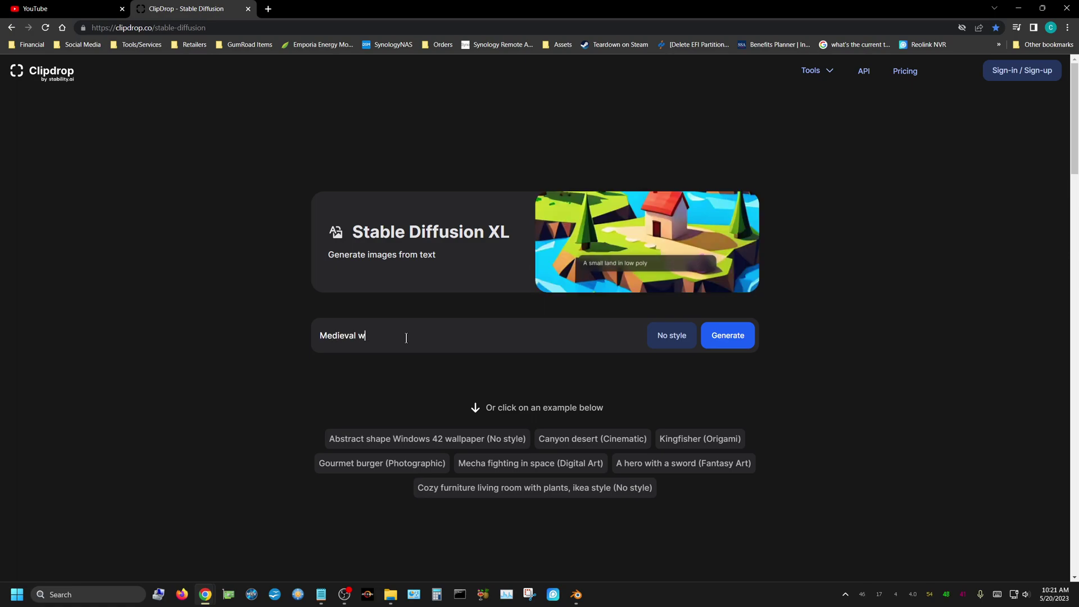
type("izard ")
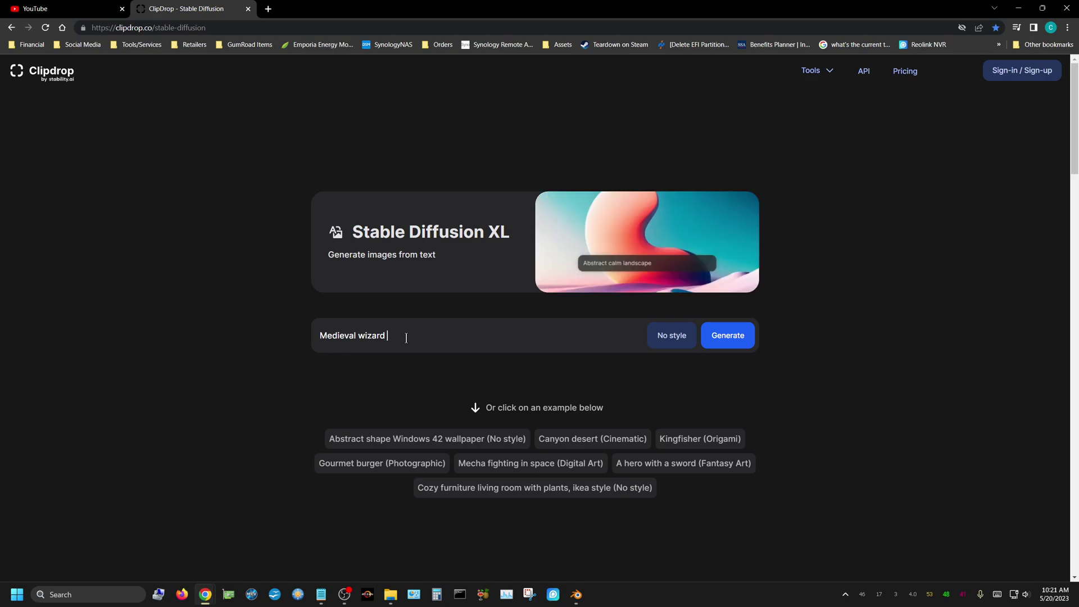
type("cat casti")
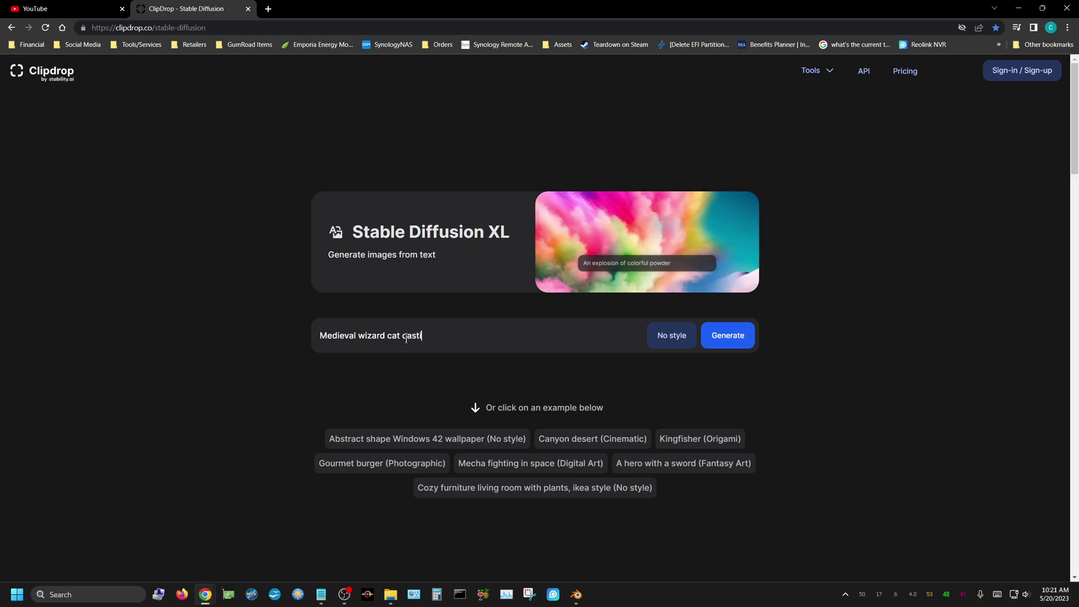
type("ng a spell")
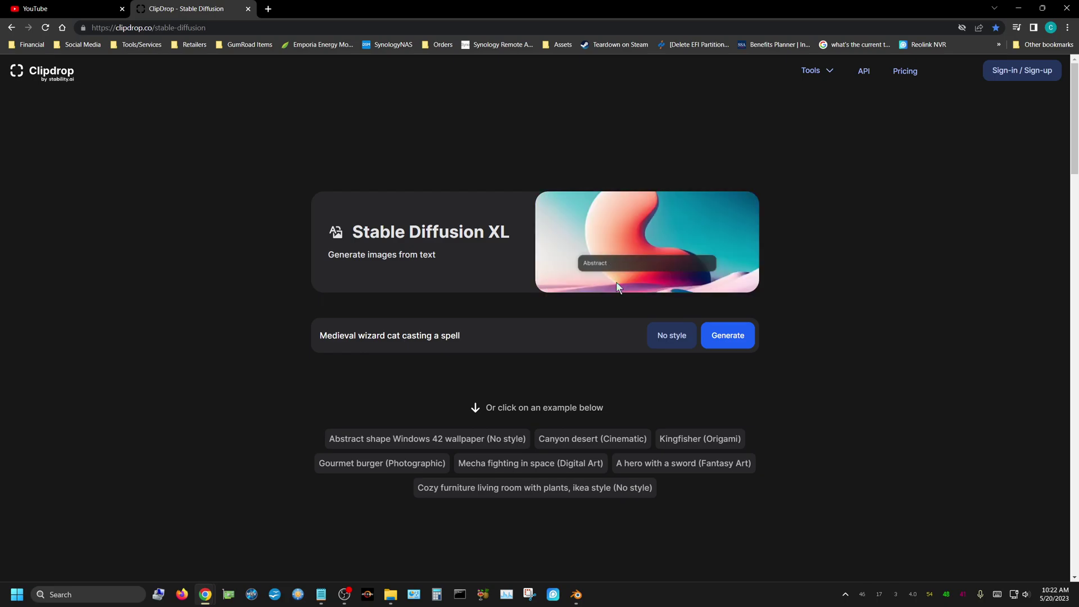
left_click(740, 337)
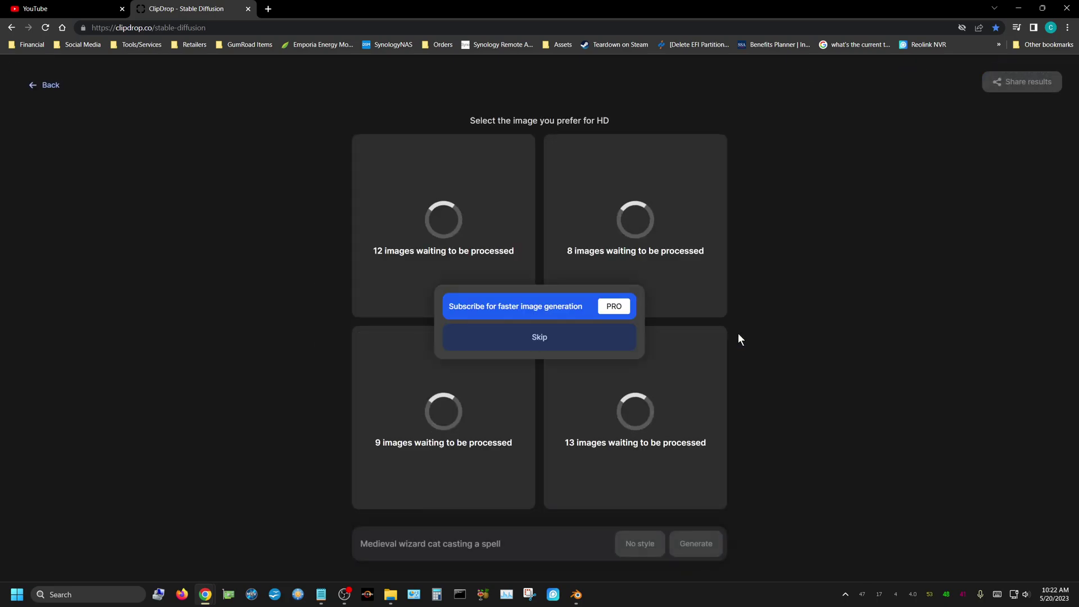
left_click(549, 340)
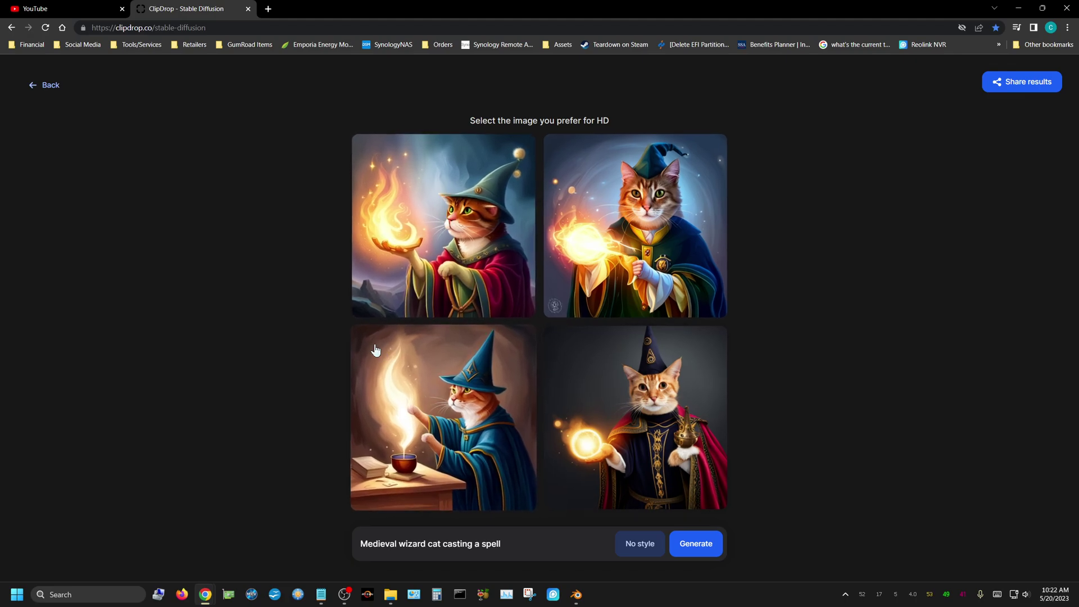
Download the HD image of the red-robed cat holding a flame as stable-diffusion-xl.jpeg, view the saved file, and close the viewer
left_click(442, 245)
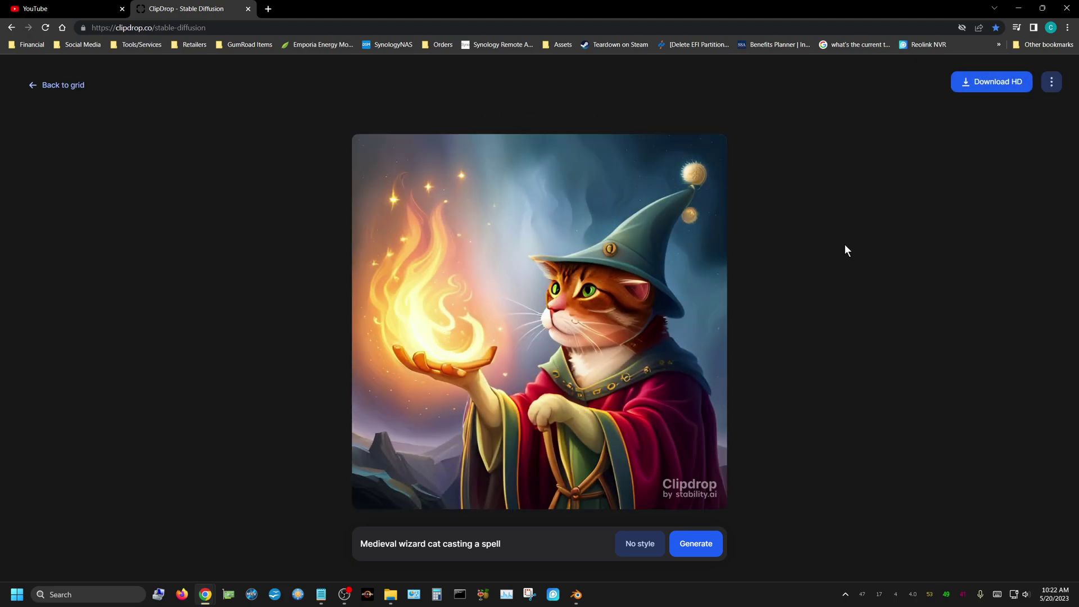
left_click(993, 87)
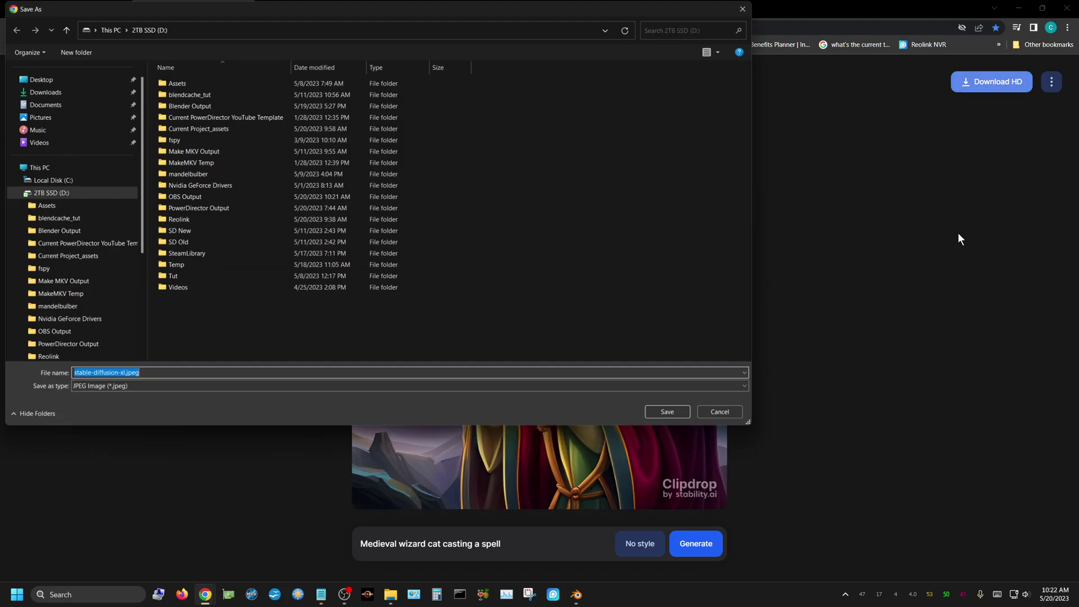
left_click(672, 409)
left_click(48, 565)
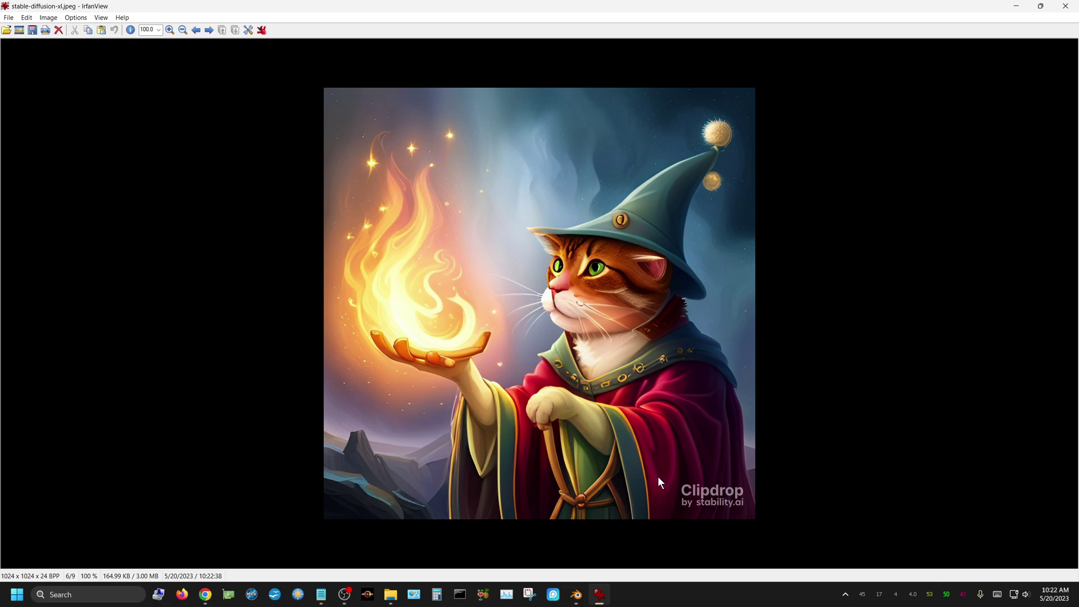
left_click(1064, 7)
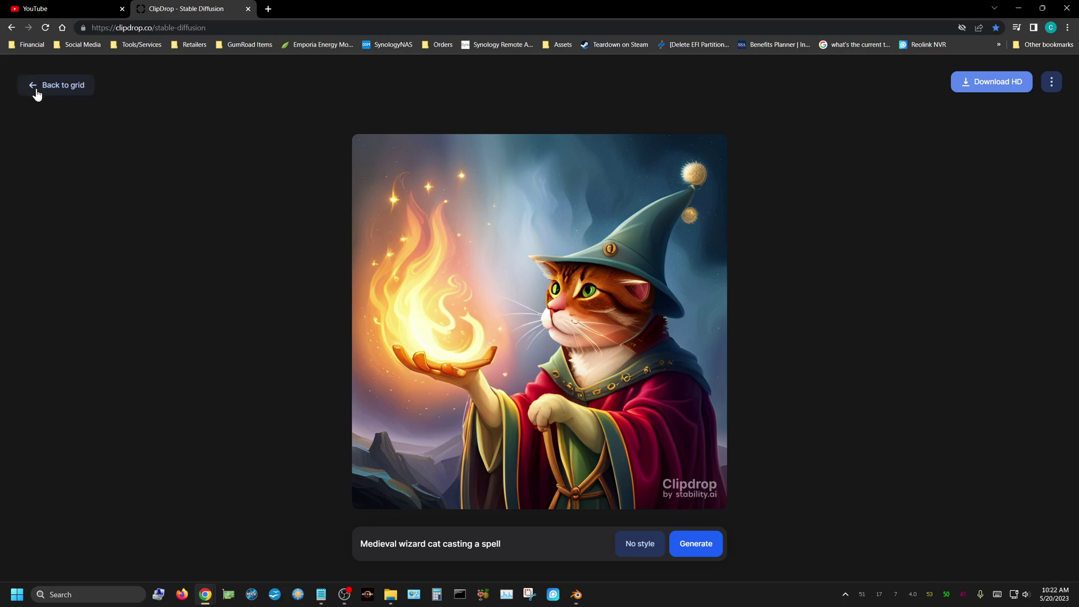
Regenerate the opened wizard cat image in the Anime style, skipping the subscription offer
left_click(640, 548)
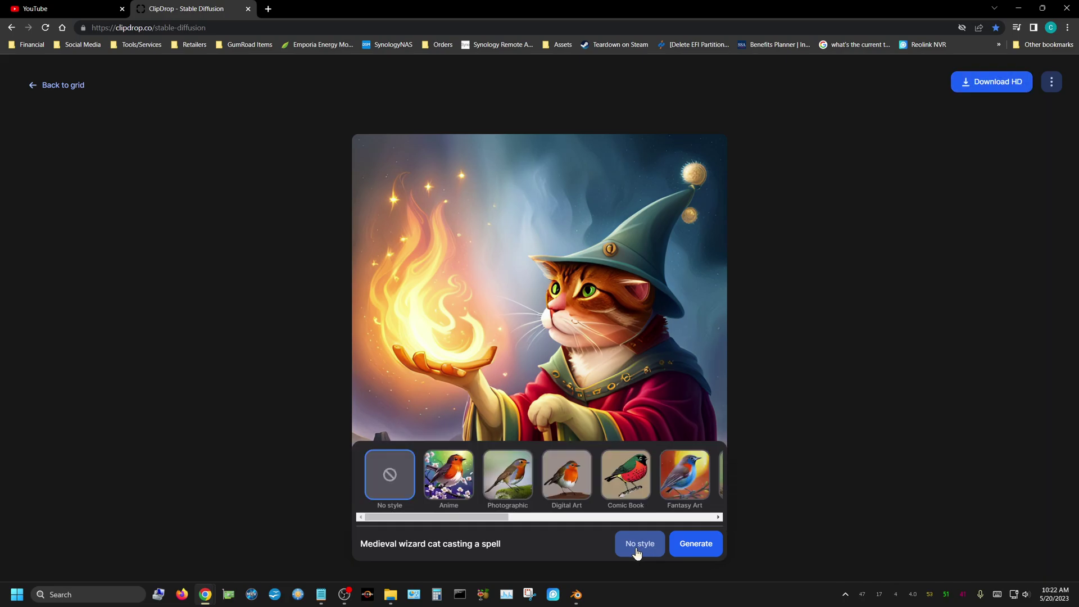
left_click(449, 475)
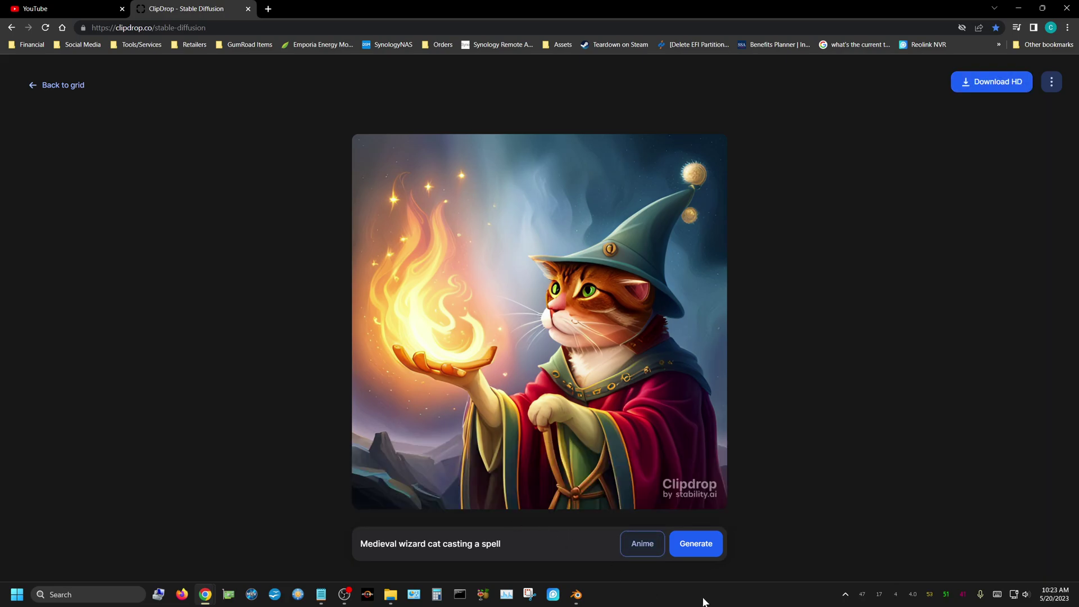
left_click(698, 549)
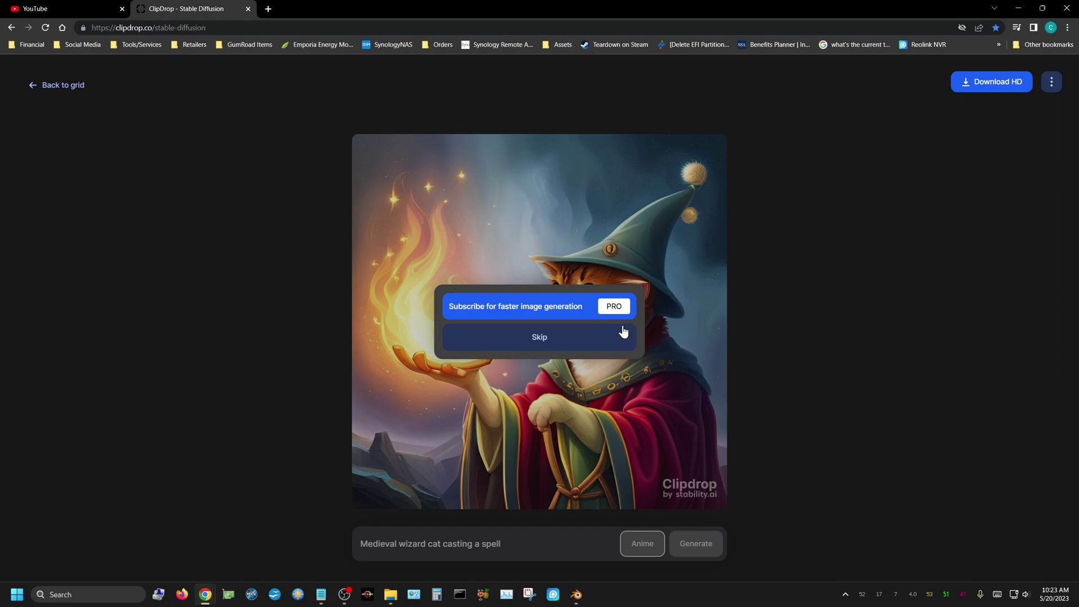
left_click(541, 337)
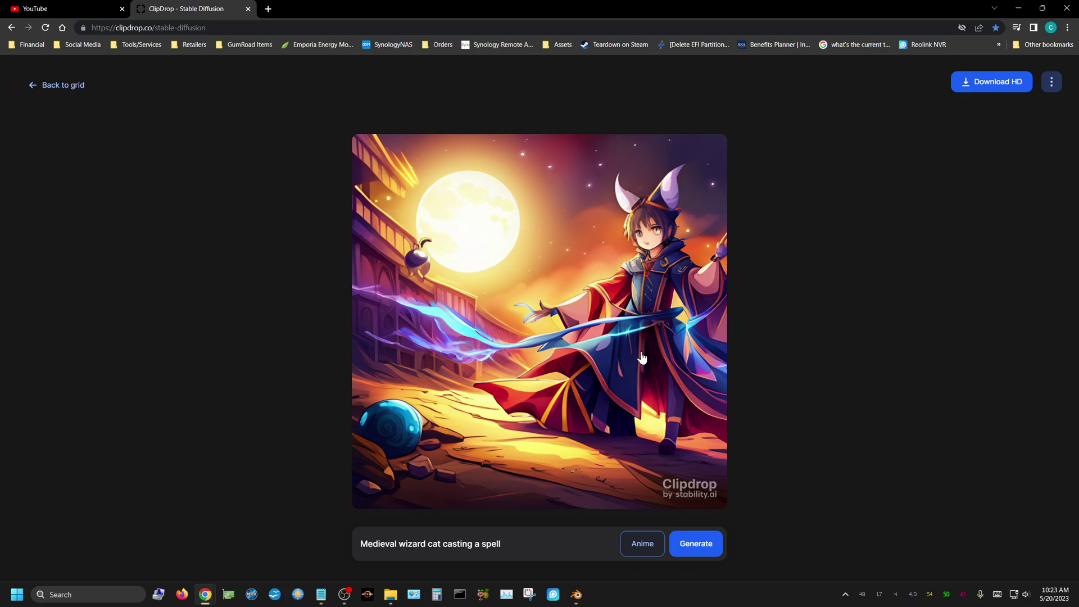
Regenerate the opened image from the same prompt in the Photographic style
left_click(646, 554)
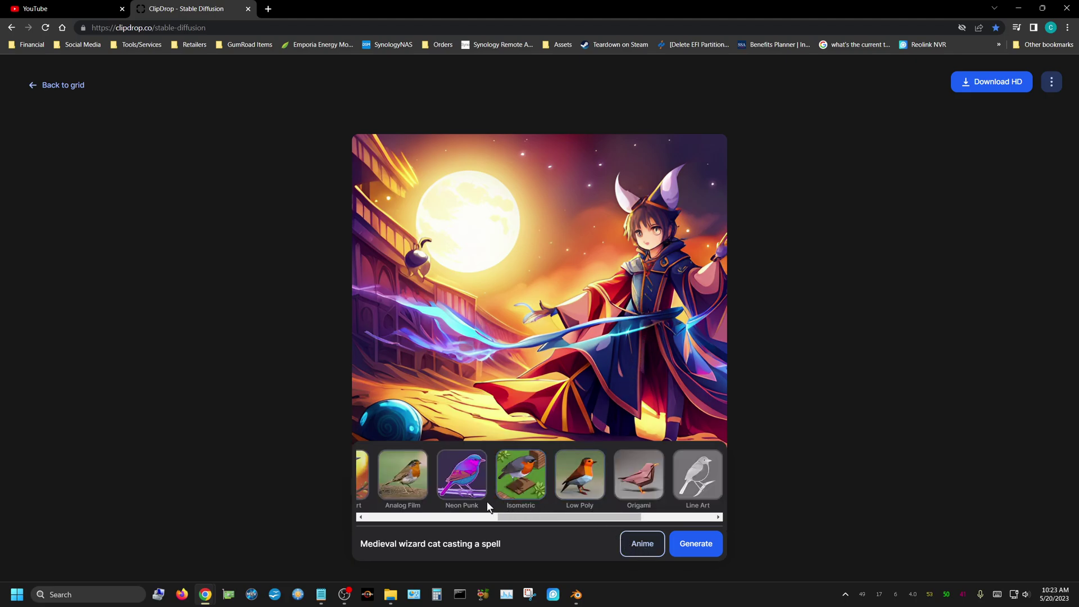
left_click_drag(541, 515, 427, 529)
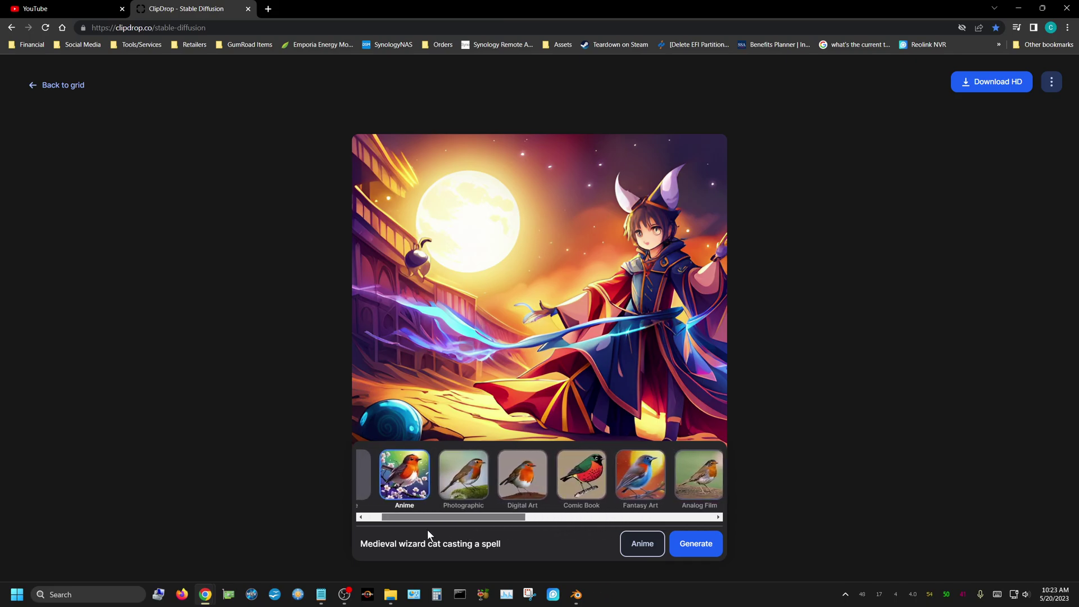
left_click(477, 494)
left_click(713, 549)
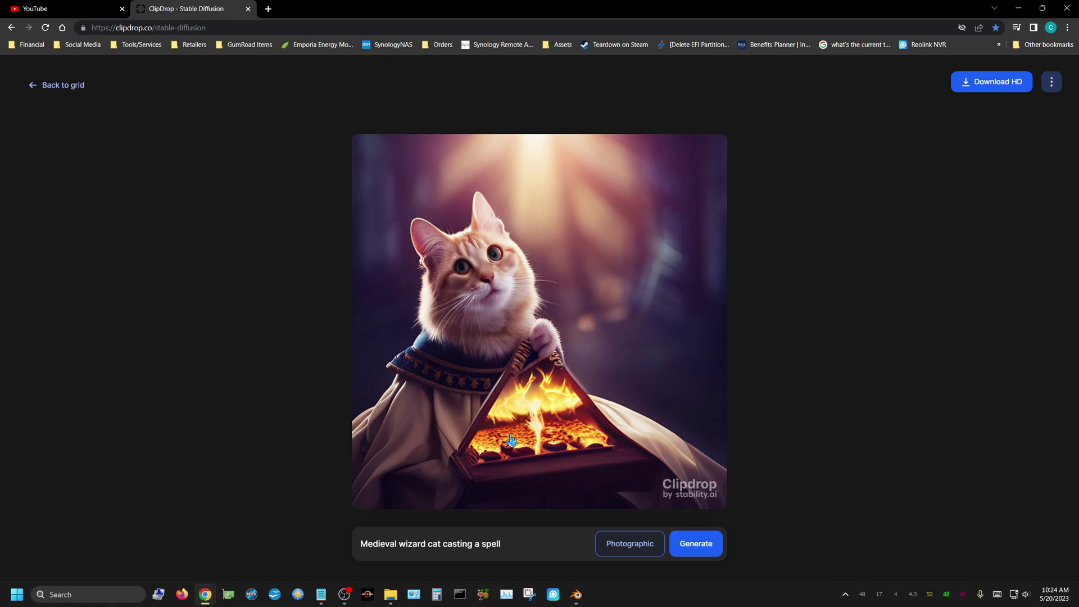
Regenerate the opened image in the Cinematic style, skipping the subscription offer
left_click(623, 547)
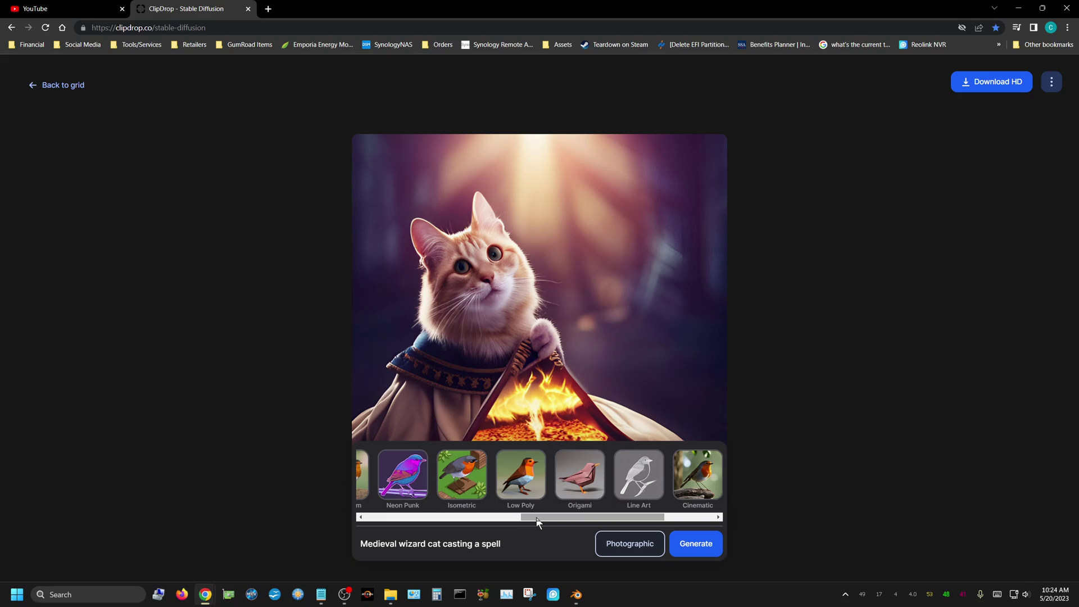
left_click_drag(536, 518, 565, 515)
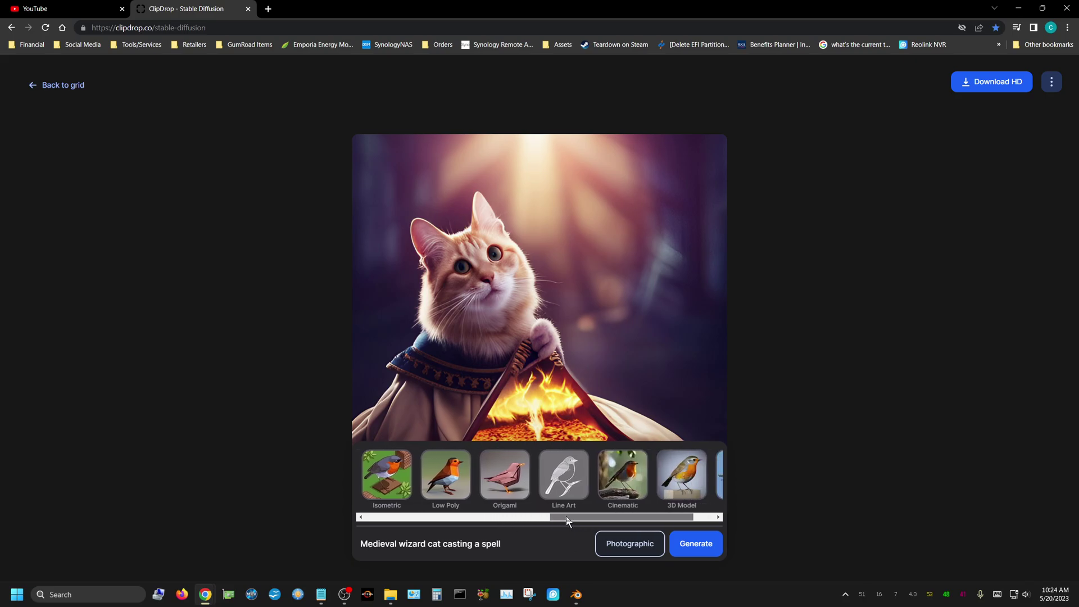
left_click(628, 487)
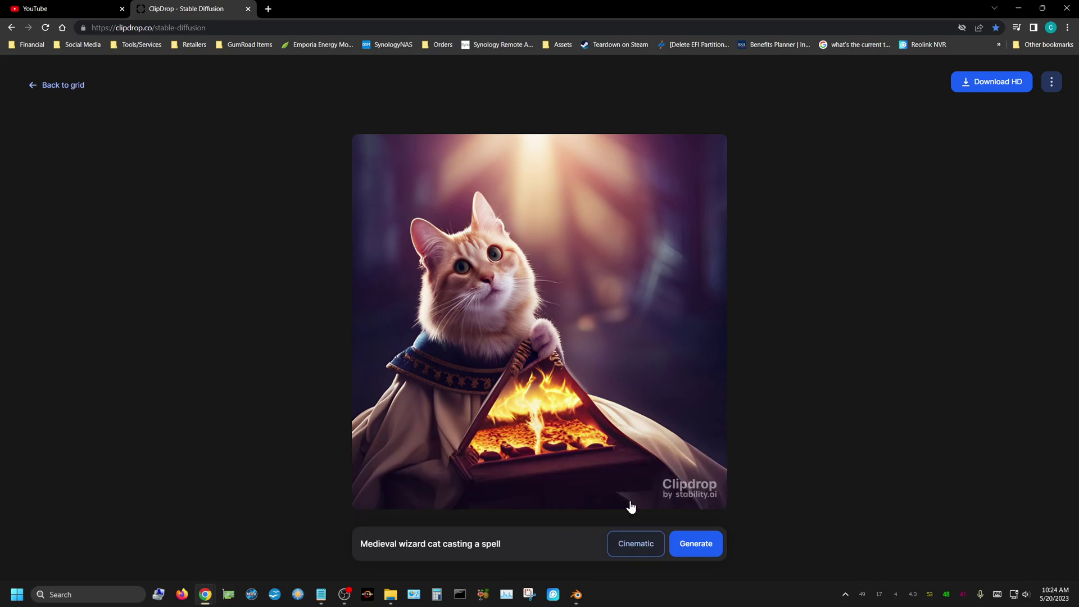
left_click(697, 551)
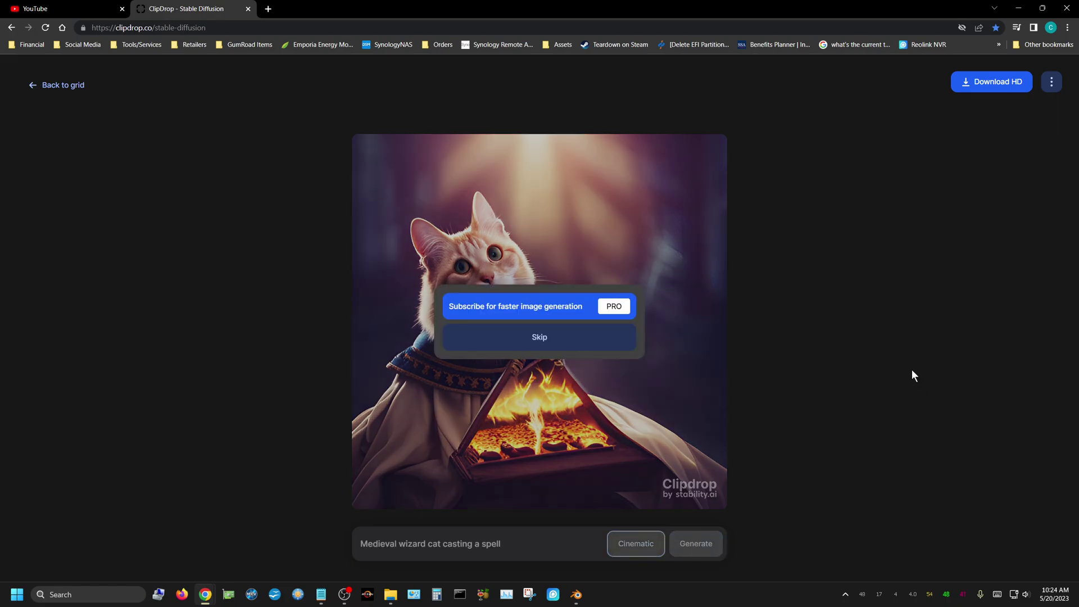
left_click(502, 338)
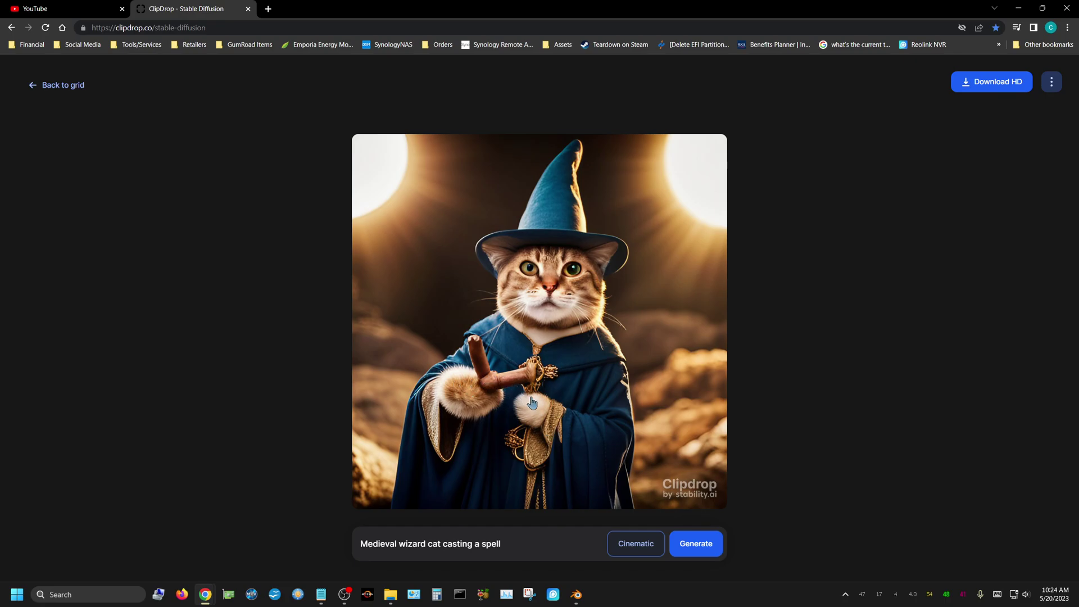
Return to the image grid and regenerate all its images in the Cinematic style, skipping the subscription offer
left_click(28, 90)
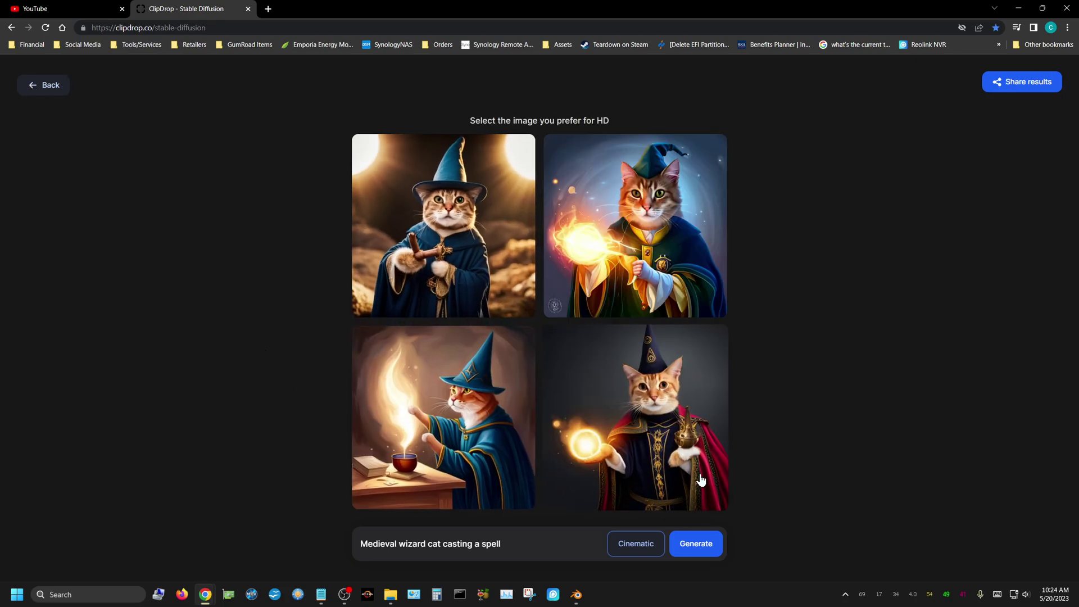
left_click(693, 548)
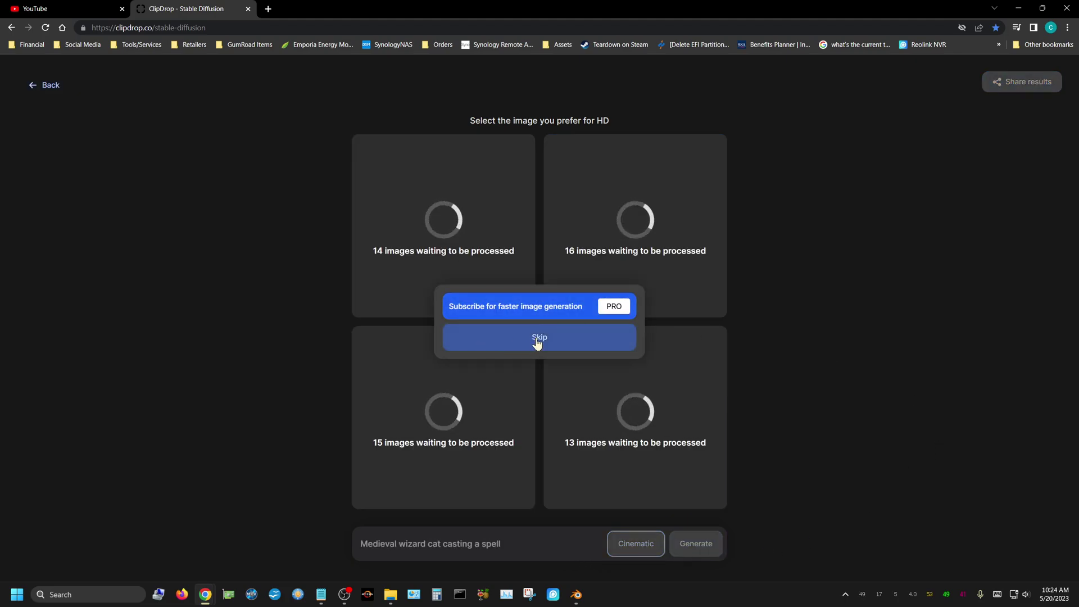
left_click(537, 338)
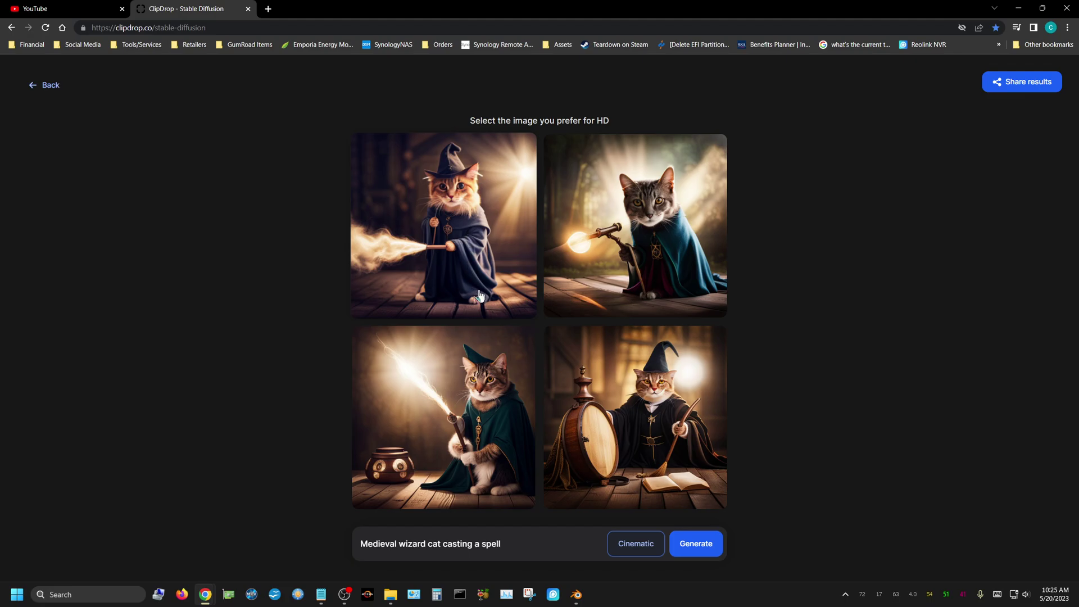
Regenerate the whole image grid in the 3D Model style, skipping the subscription offer
left_click(640, 549)
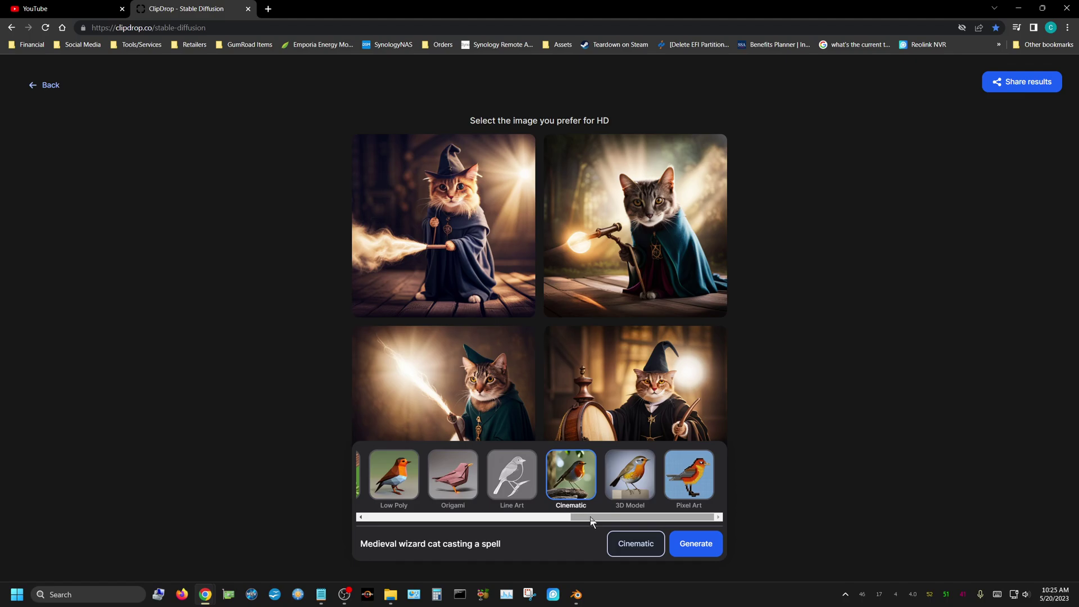
left_click(631, 478)
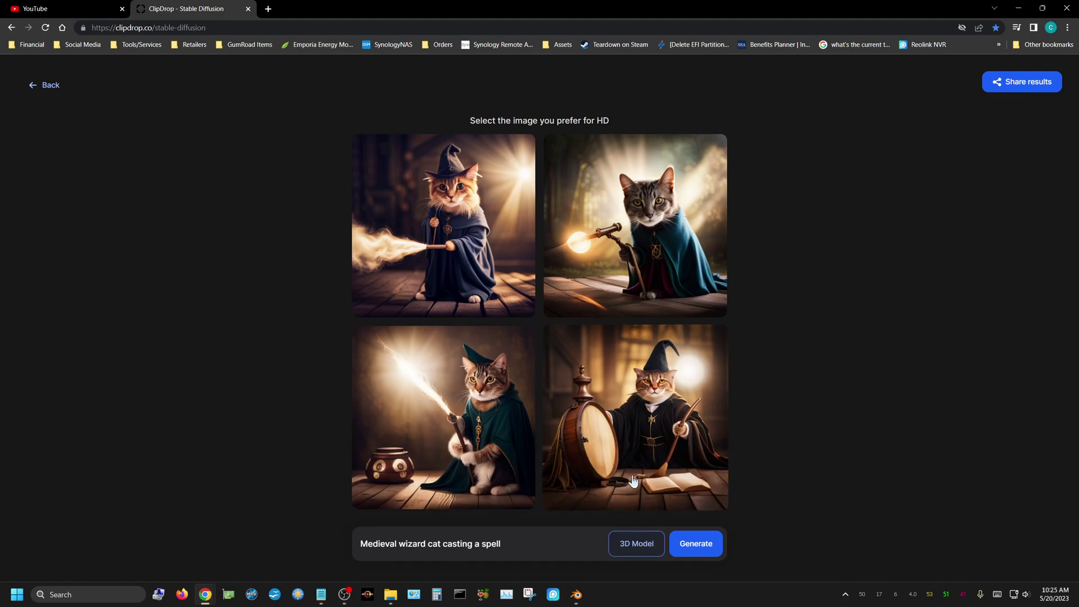
left_click(694, 545)
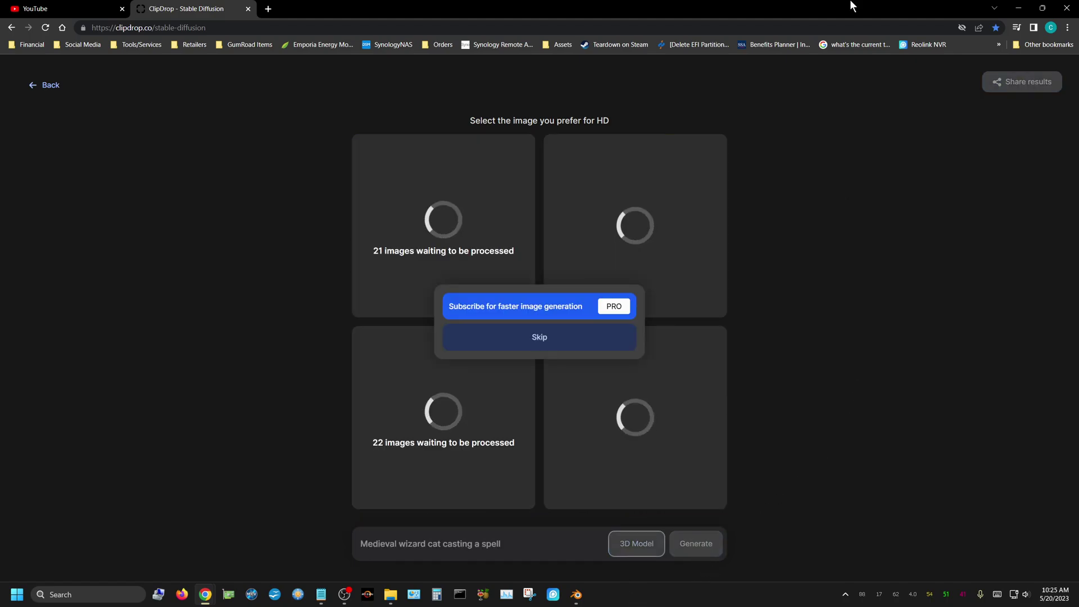
left_click(542, 337)
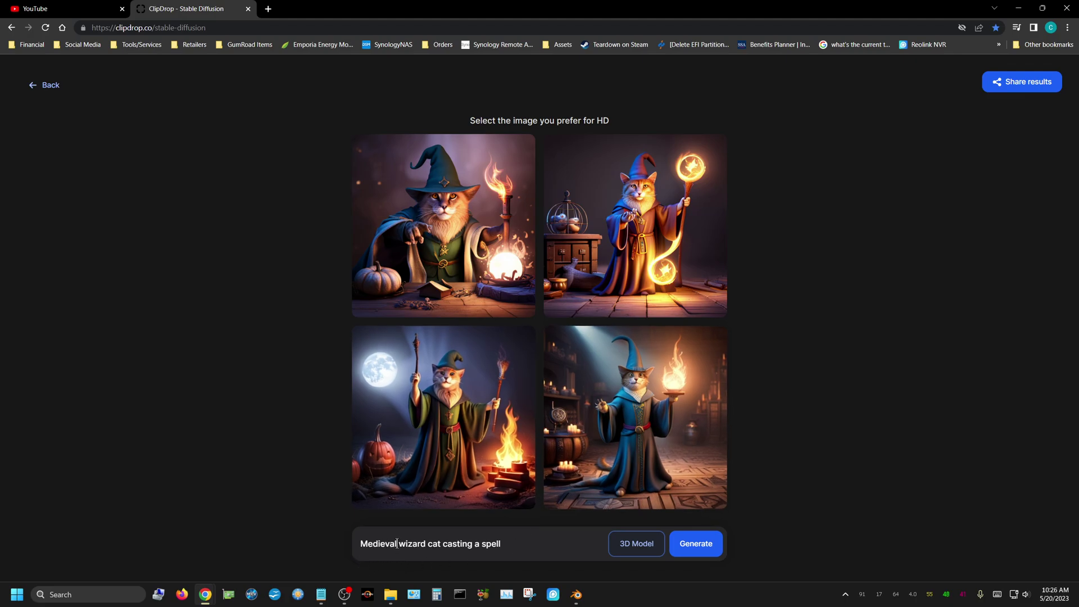
Replace "Medieval" with "Modern" in the prompt and generate a new image grid, skipping the subscription offer
left_click_drag(398, 543, 367, 544)
type("Modern")
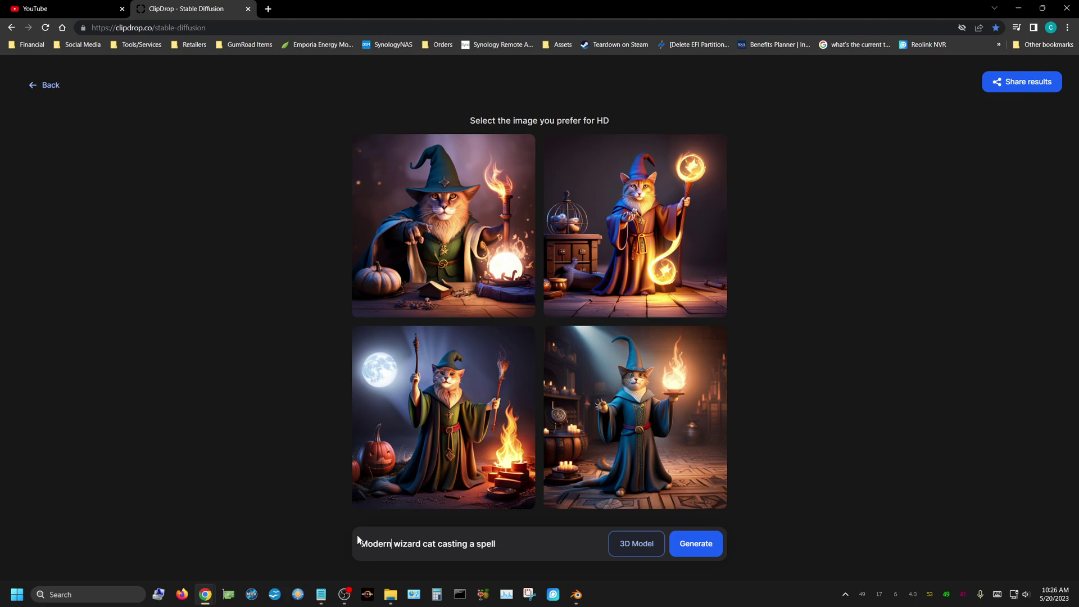
left_click(701, 549)
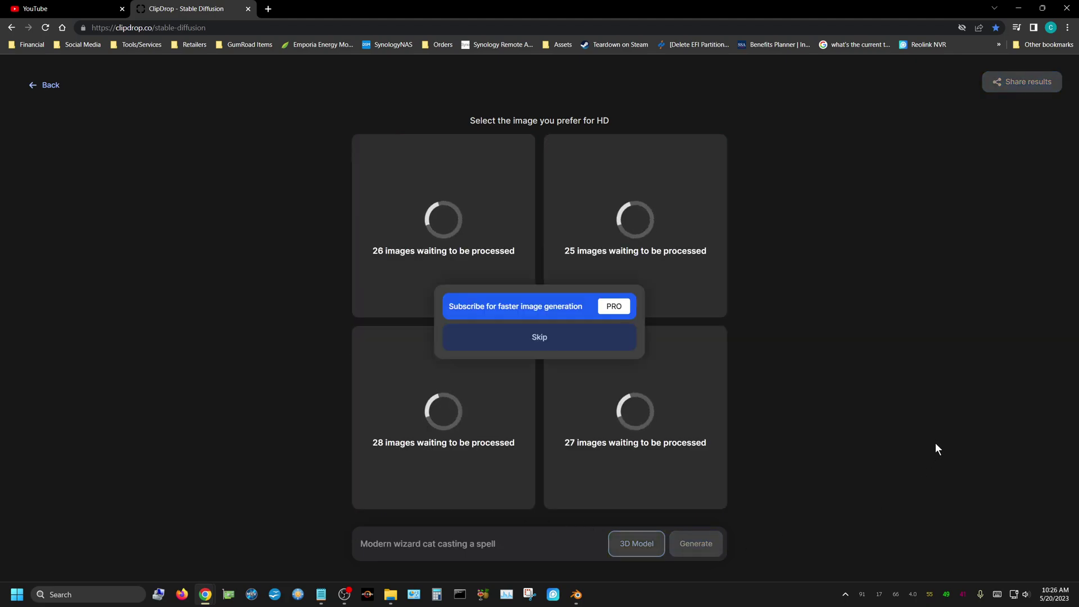
left_click(559, 342)
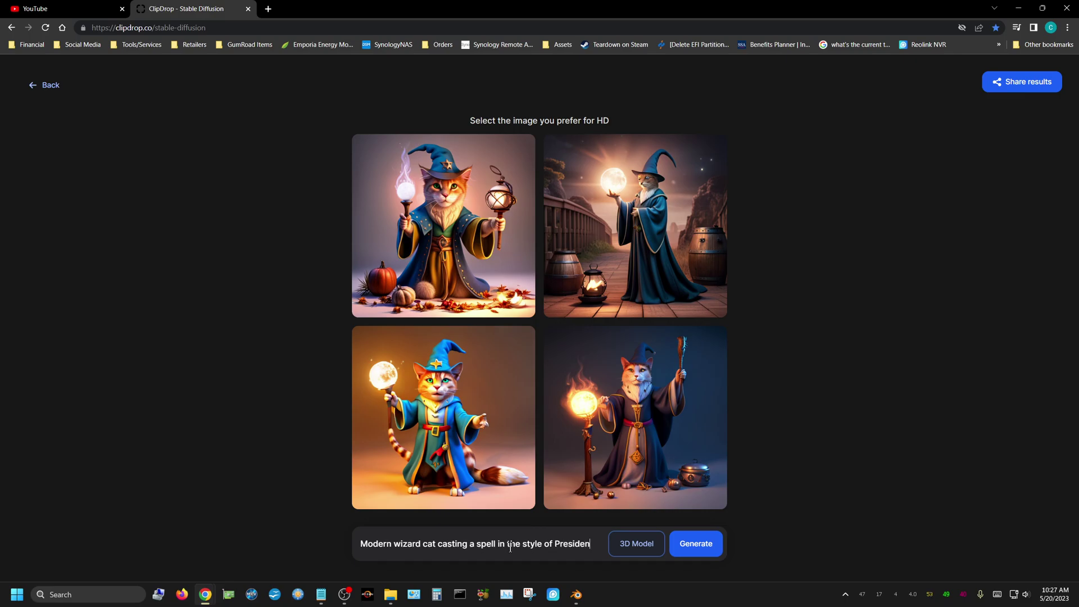
Extend the prompt with "in the style of President Trump" and generate a new image grid, skipping the subscription offer
type("Trump")
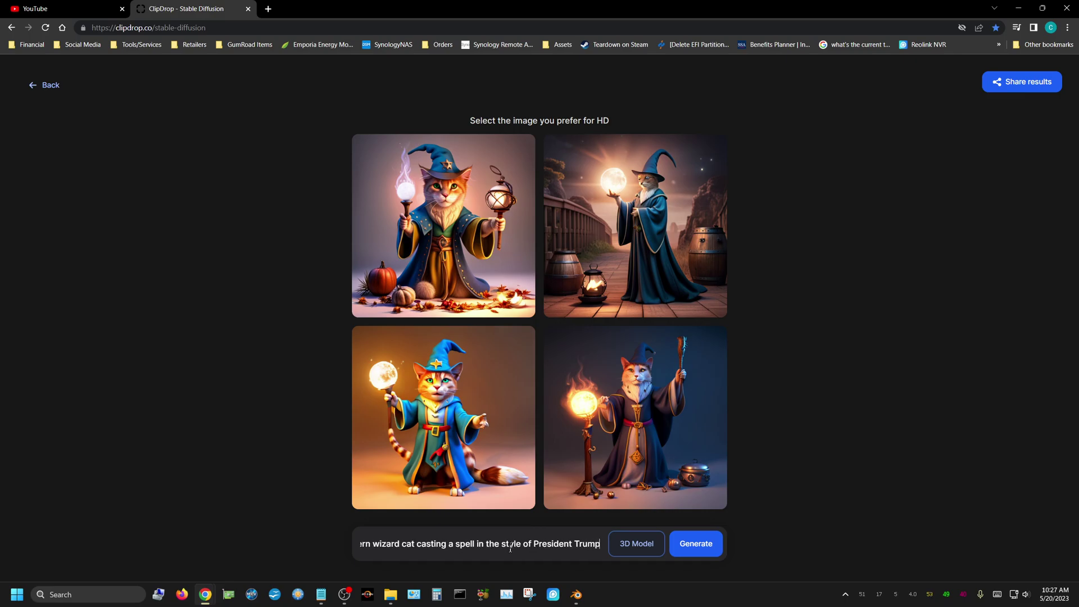
left_click(697, 548)
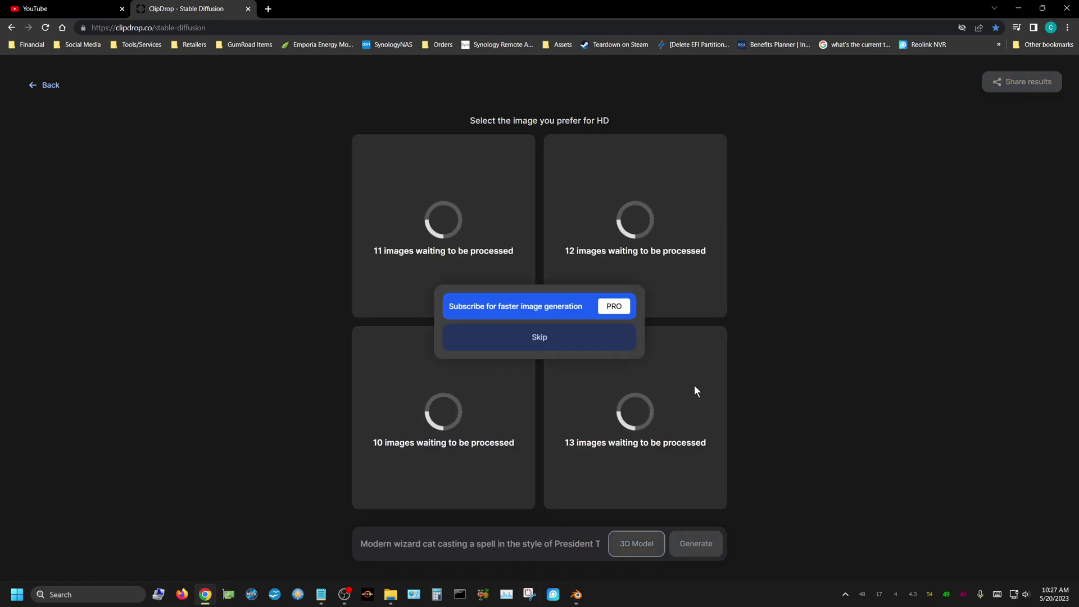
left_click(555, 339)
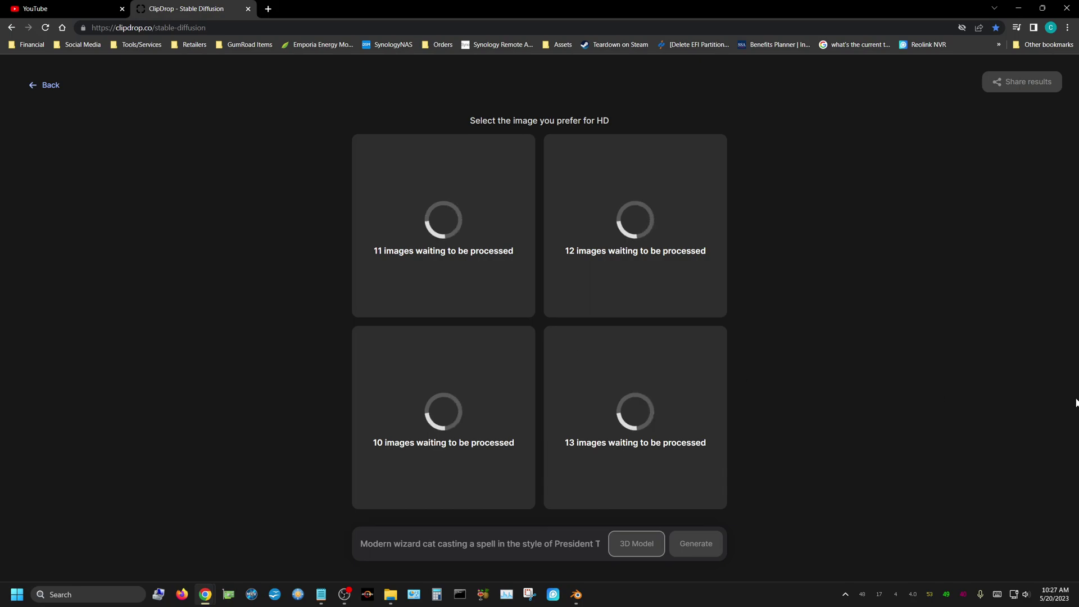